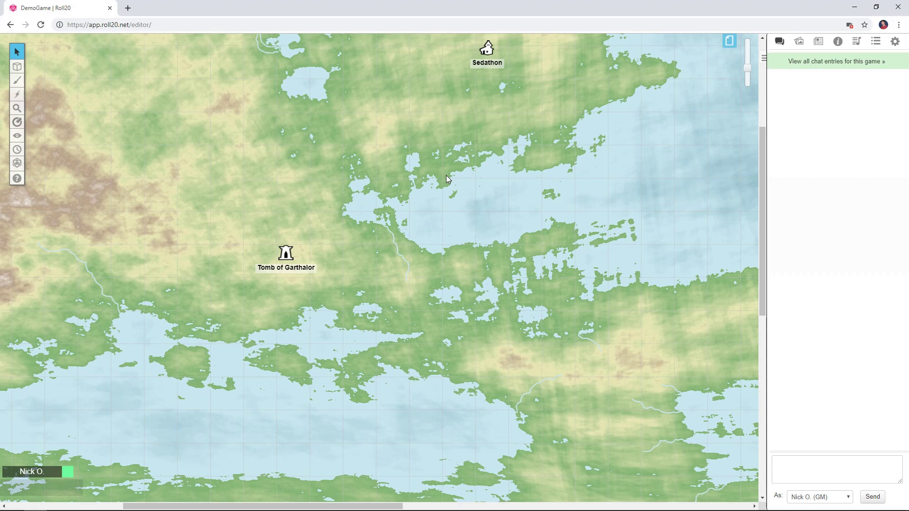
Step: Run GatherIntel on the Tomb of Garthalor token, view its linked handout, and check the journal and chat entries
left_click(284, 254)
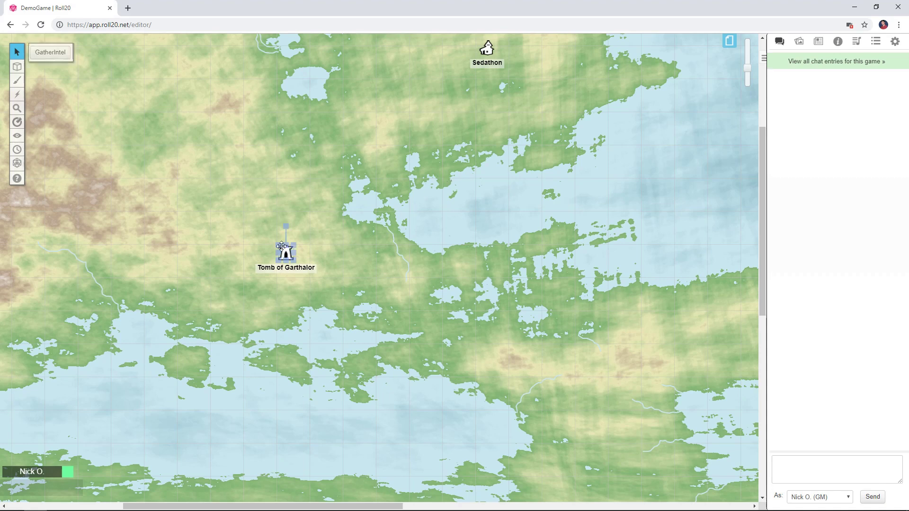
left_click(59, 53)
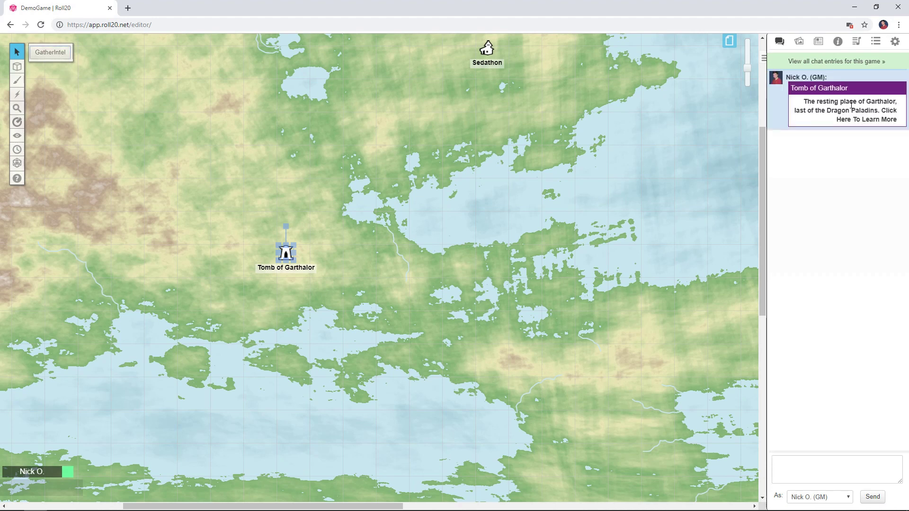
left_click(872, 119)
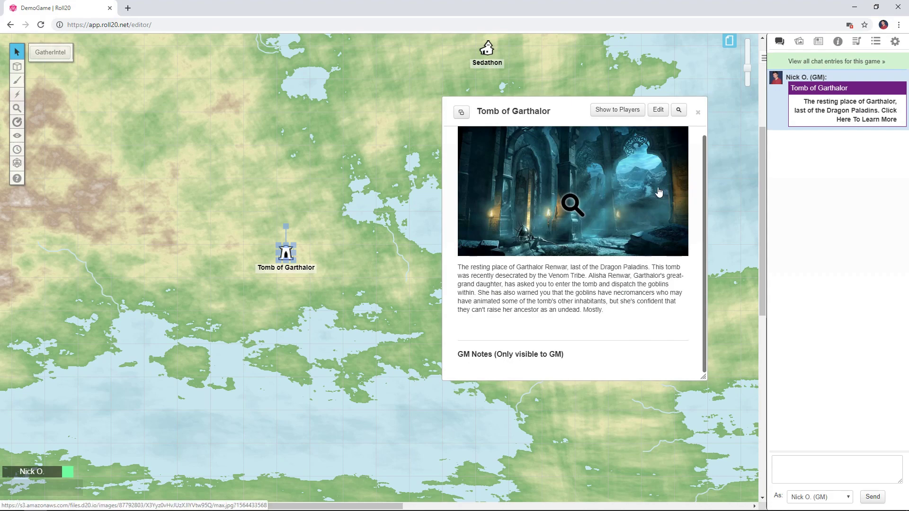
left_click(699, 113)
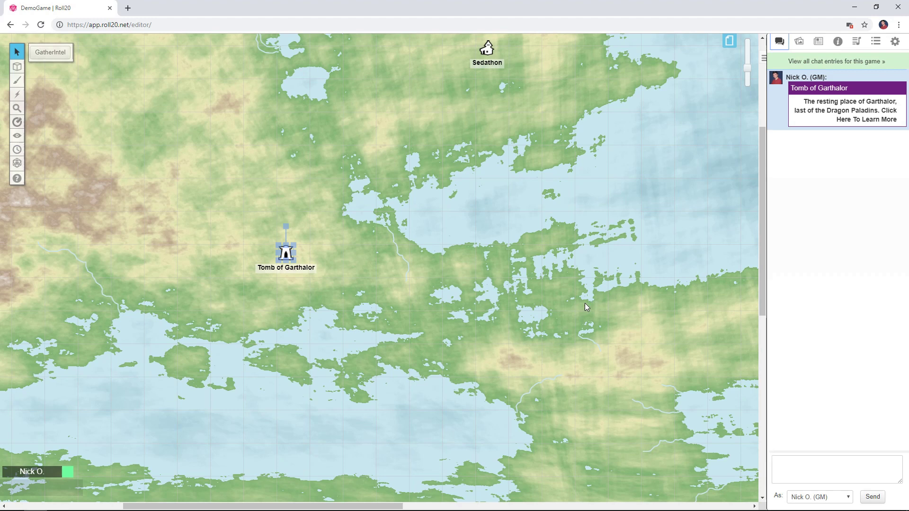
left_click(820, 42)
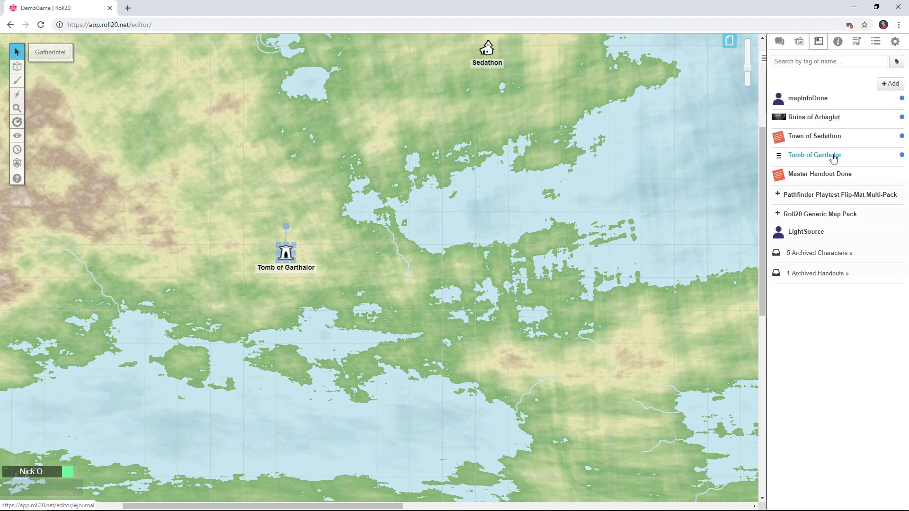
left_click(779, 41)
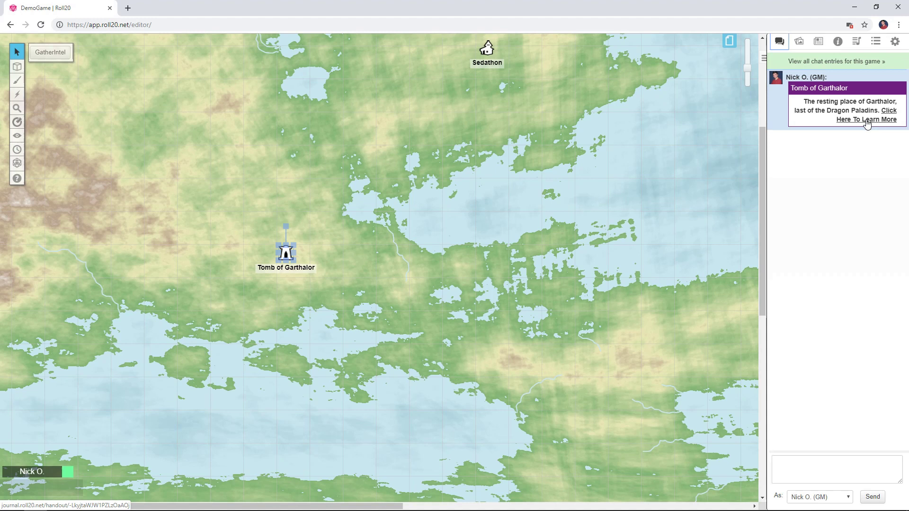
Step: Add a new journal handout and name it "Master Handout"
left_click(823, 46)
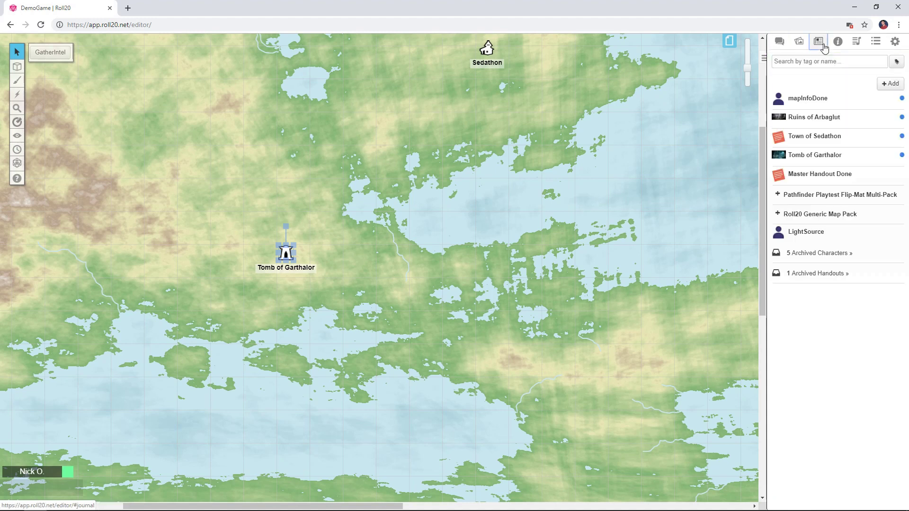
left_click(889, 85)
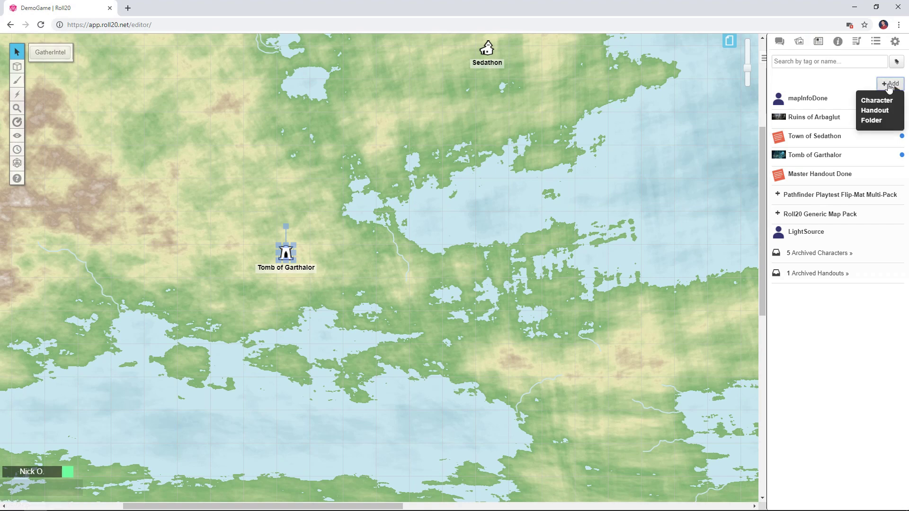
left_click(875, 110)
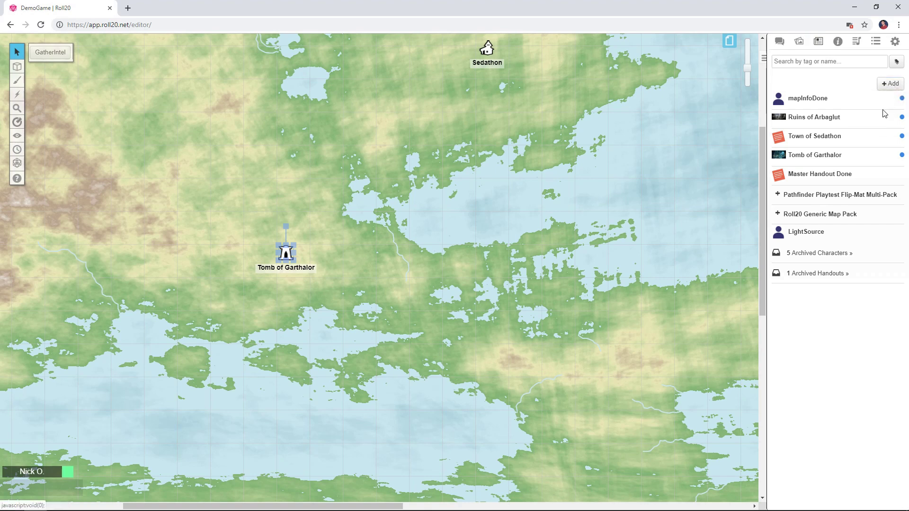
left_click_drag(563, 91, 217, 90)
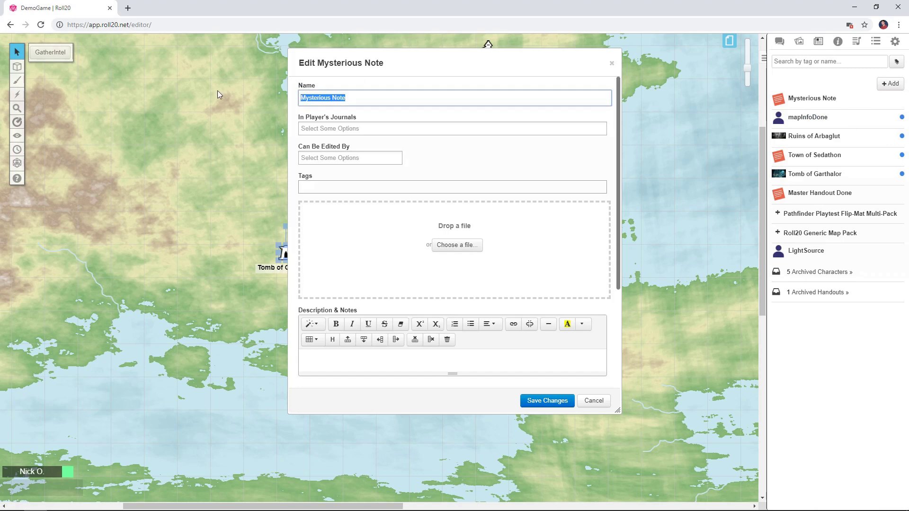
type("Master Handout")
Step: Describe the handout as "[Tomb of Garthalor] - active - Harpers take note if they succeed here" and save it
scroll(356, 246, "down", 2)
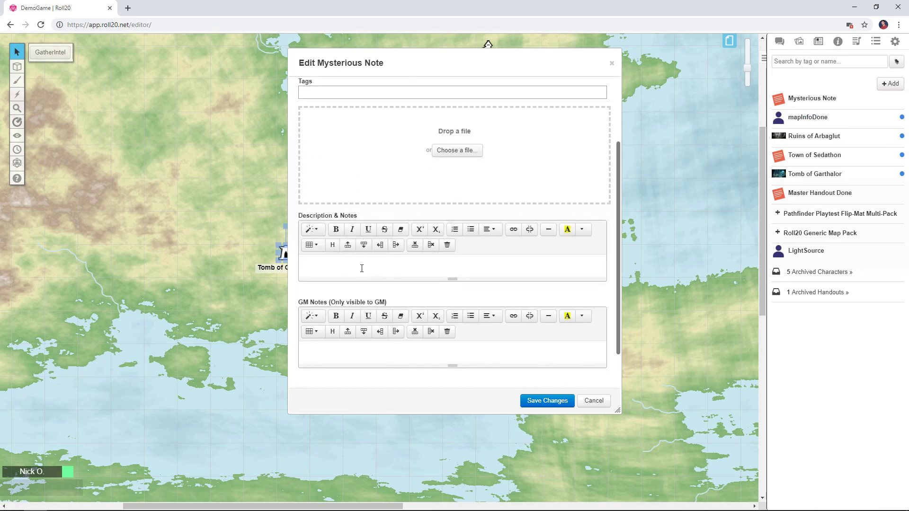
type("[Tomb of Garthalor]")
type("- active - Harpers take note if they succeed here")
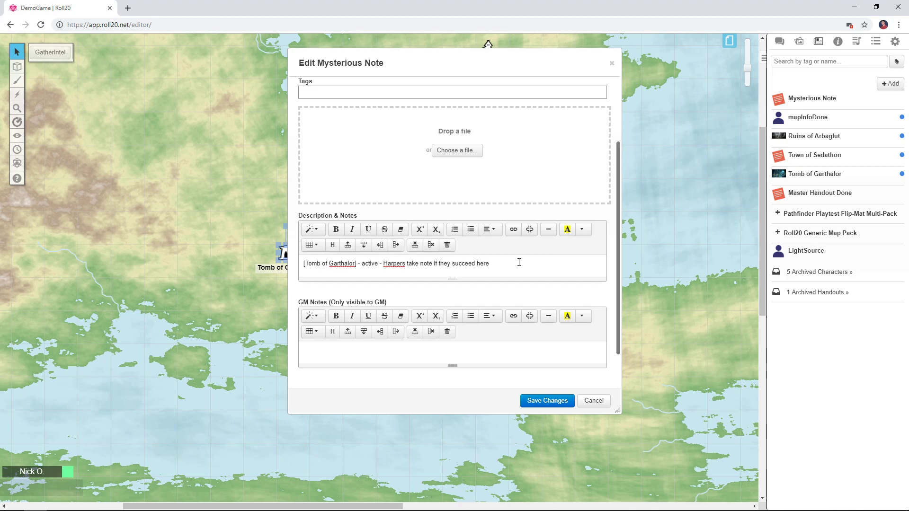
left_click(547, 401)
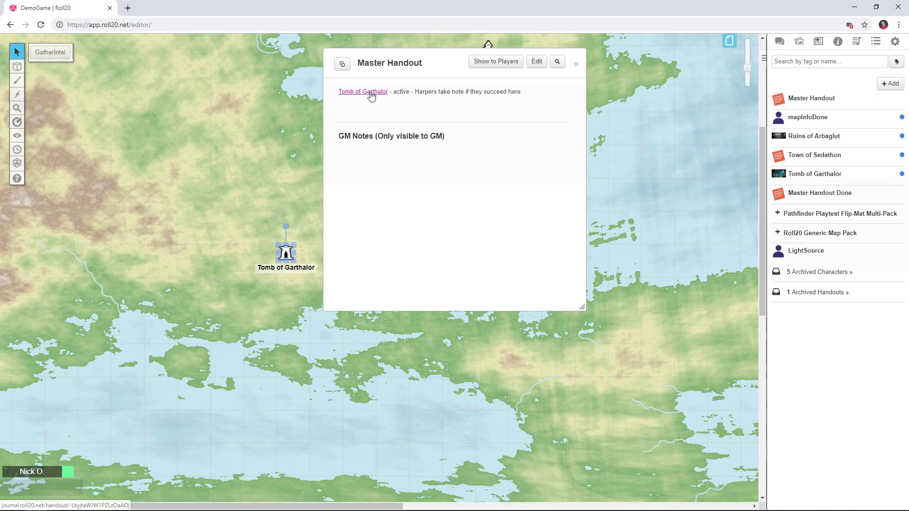
Step: Close the Master Handout, then open Master Handout Done and collapse it to its title bar
right_click(371, 95)
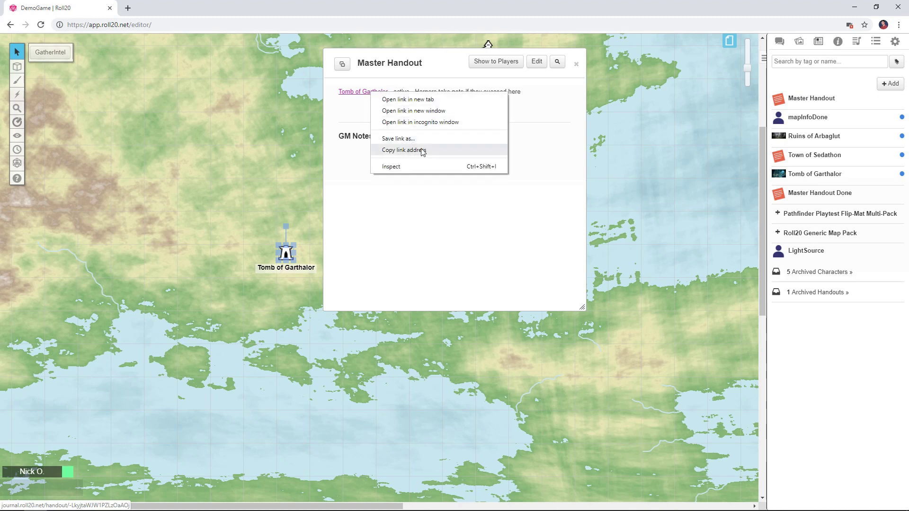
left_click(360, 111)
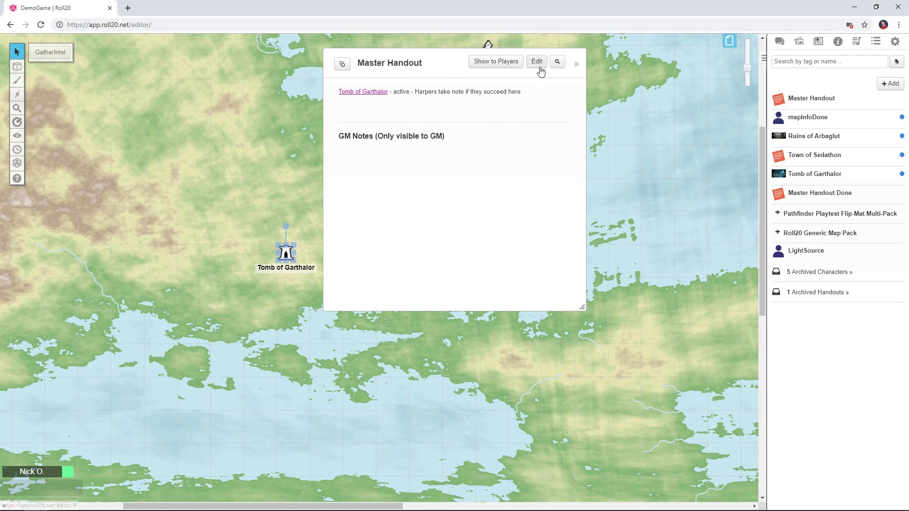
left_click(576, 63)
left_click(841, 193)
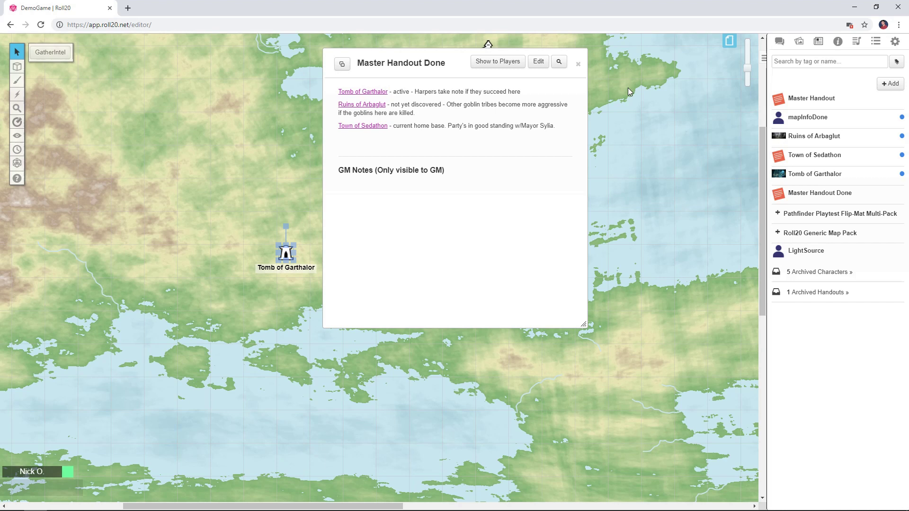
double_click(429, 63)
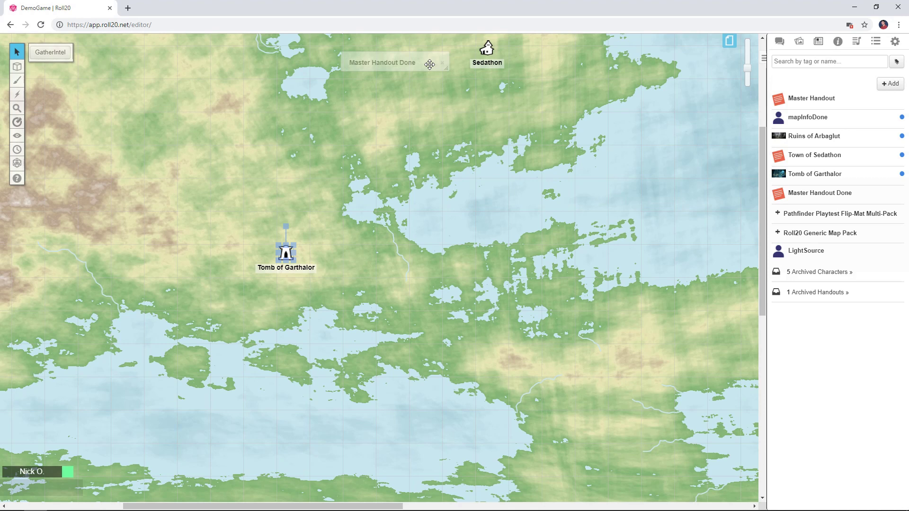
Step: Place a mapIconsDone table token northwest of the Tomb of Garthalor and shrink it to match the existing map icons
left_click(818, 41)
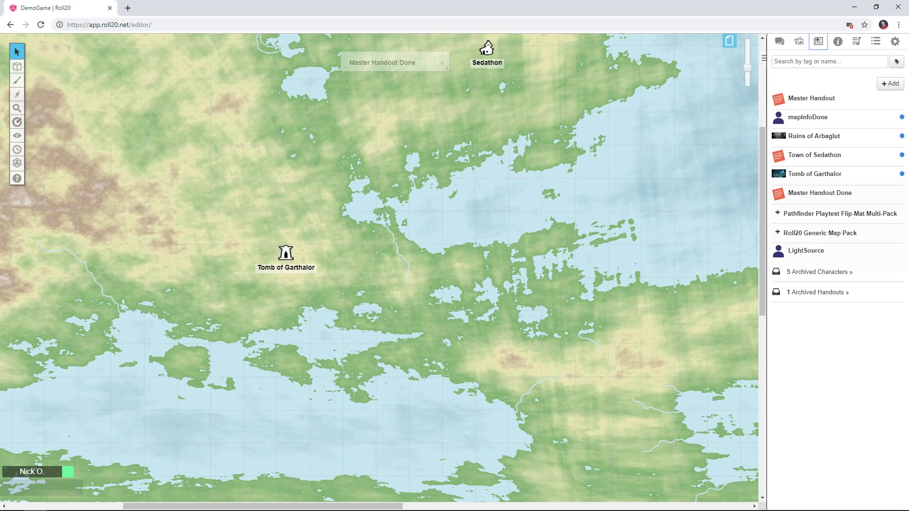
left_click(875, 42)
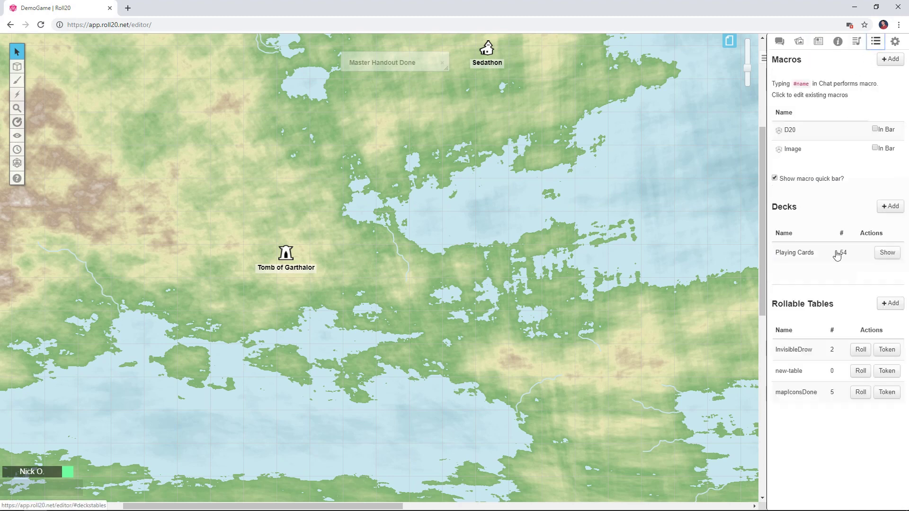
left_click(886, 392)
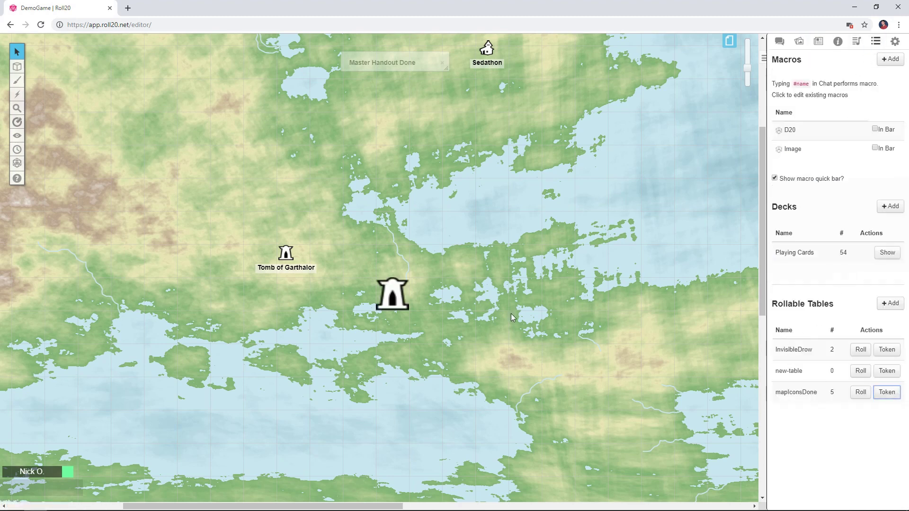
left_click_drag(373, 287, 230, 205)
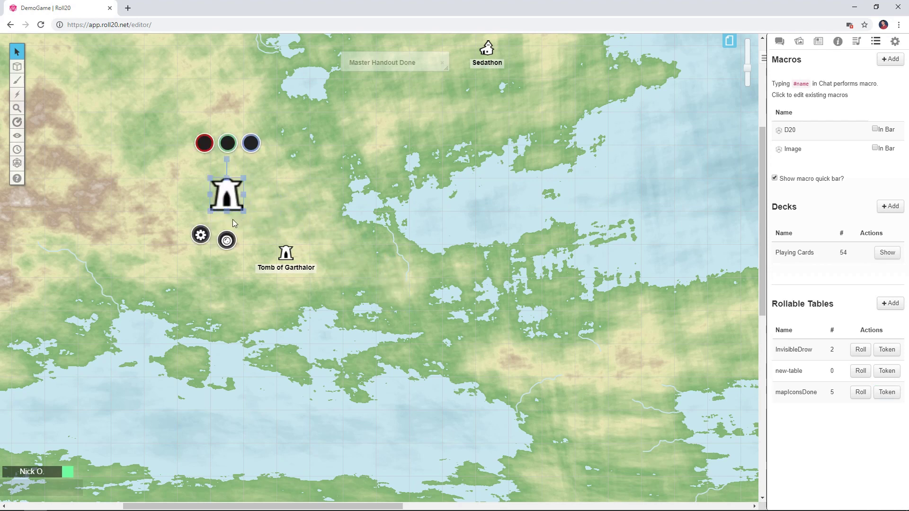
left_click_drag(243, 211, 228, 193)
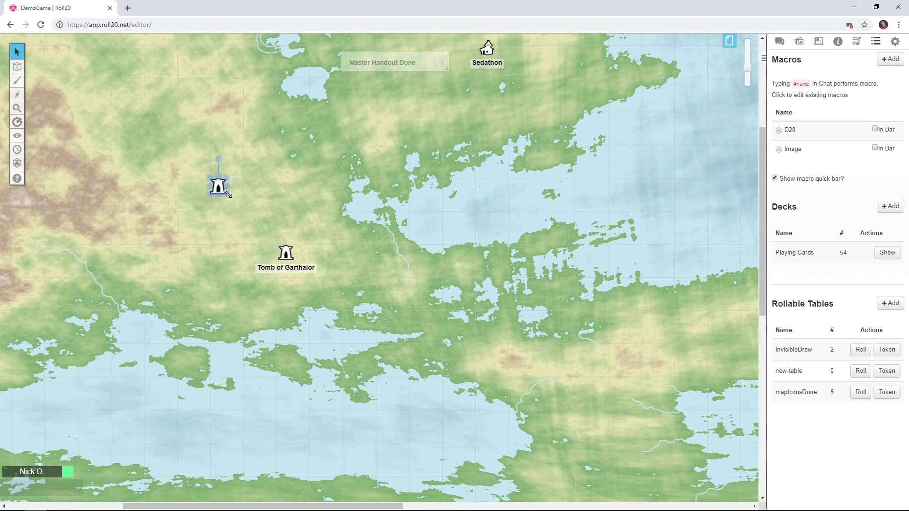
Step: Set the new token as a drawing and switch its side to the last icon, the rounded arch
right_click(227, 191)
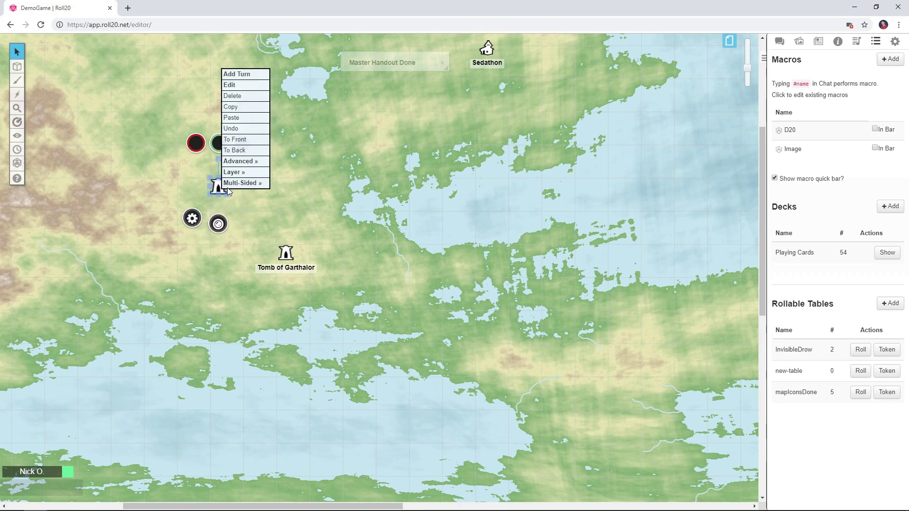
mouse_move(249, 161)
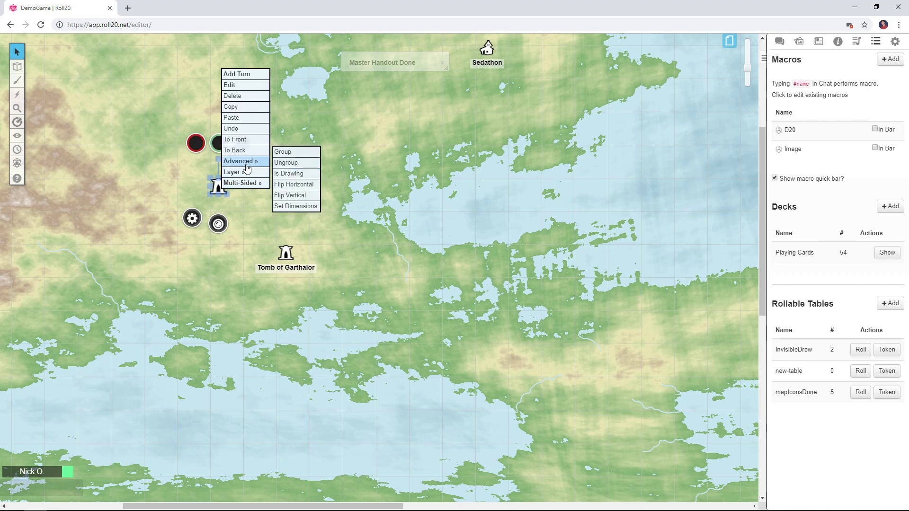
left_click(295, 174)
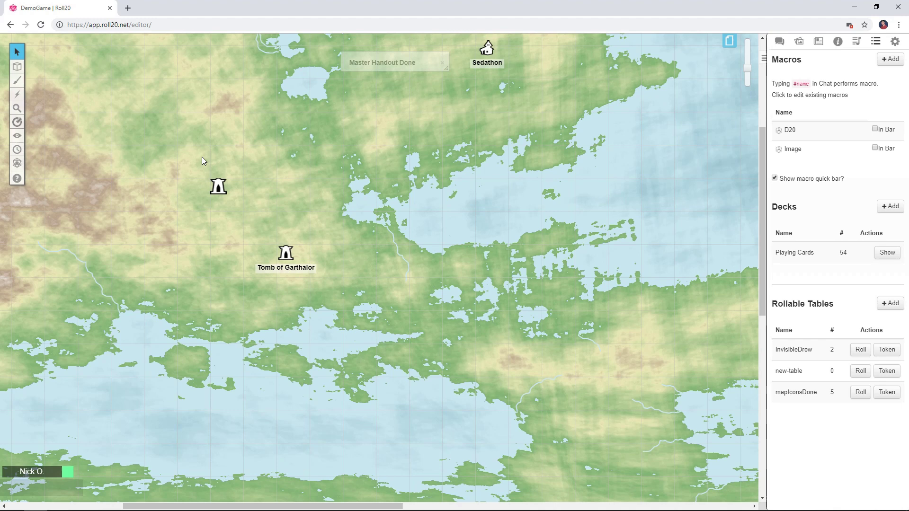
right_click(213, 184)
mouse_move(251, 183)
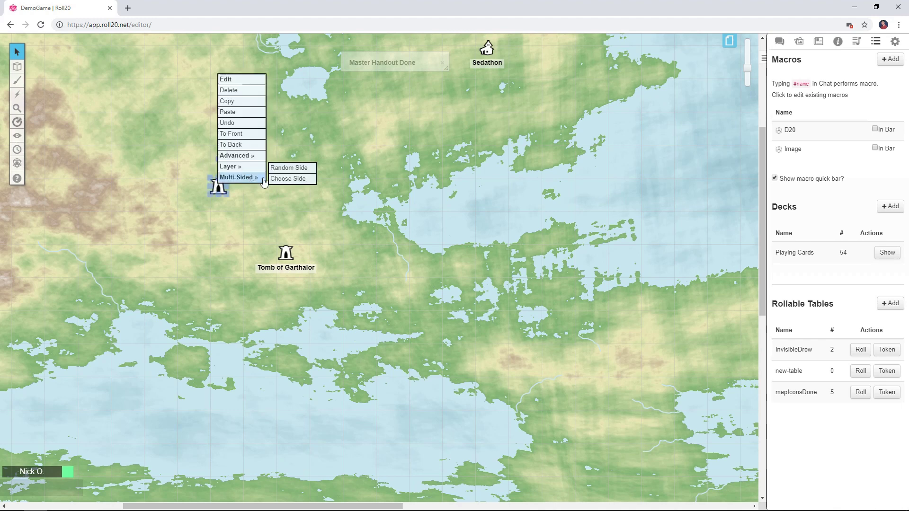
left_click(298, 182)
left_click_drag(388, 277, 519, 278)
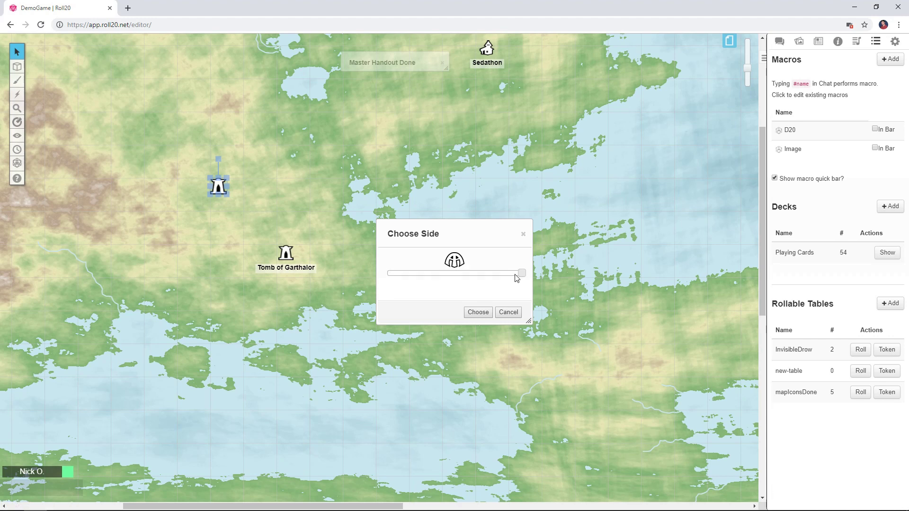
left_click(478, 312)
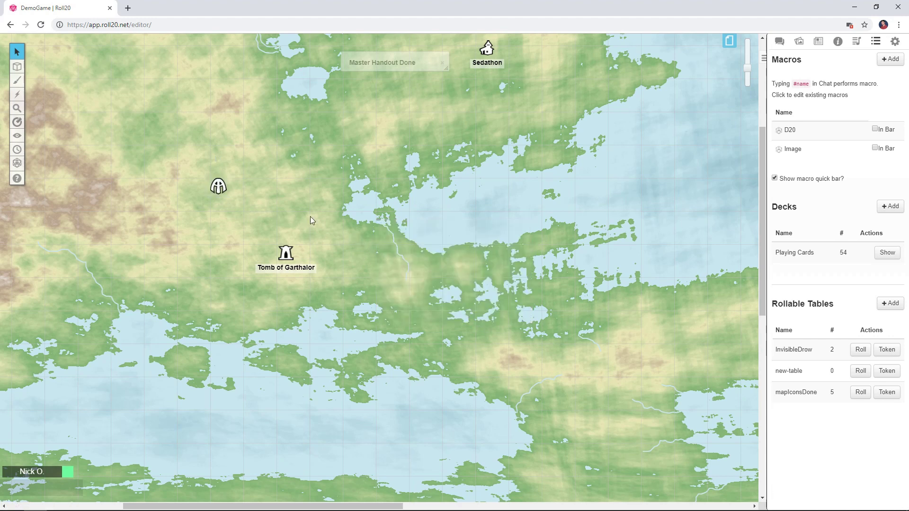
Step: Open the arch token's settings and make it controlled by All Players
double_click(219, 186)
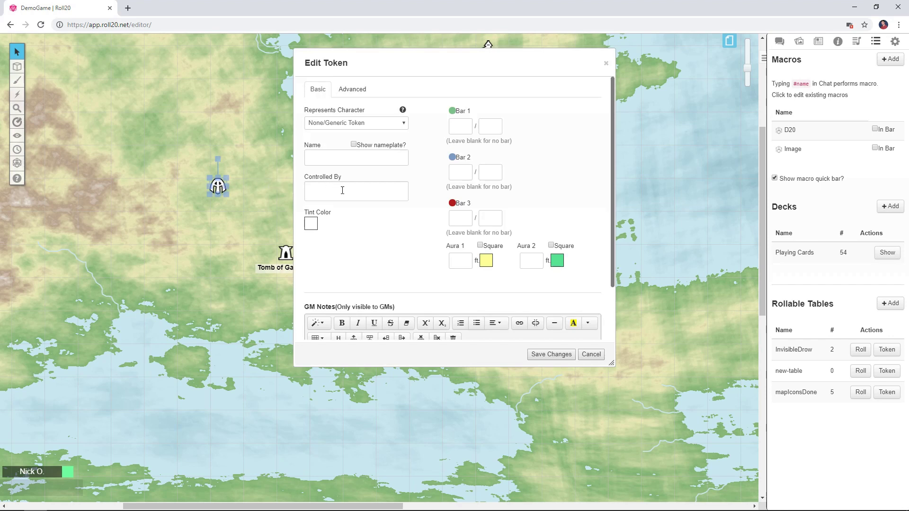
left_click(342, 190)
left_click(343, 209)
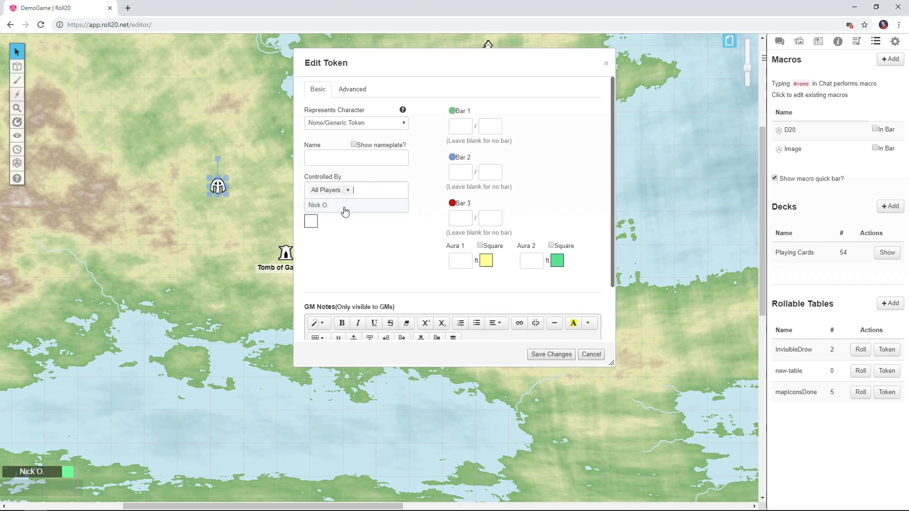
left_click(378, 240)
Step: Let players see the token's name and disable their edit permission for the name, all three bars and both auras
left_click(369, 93)
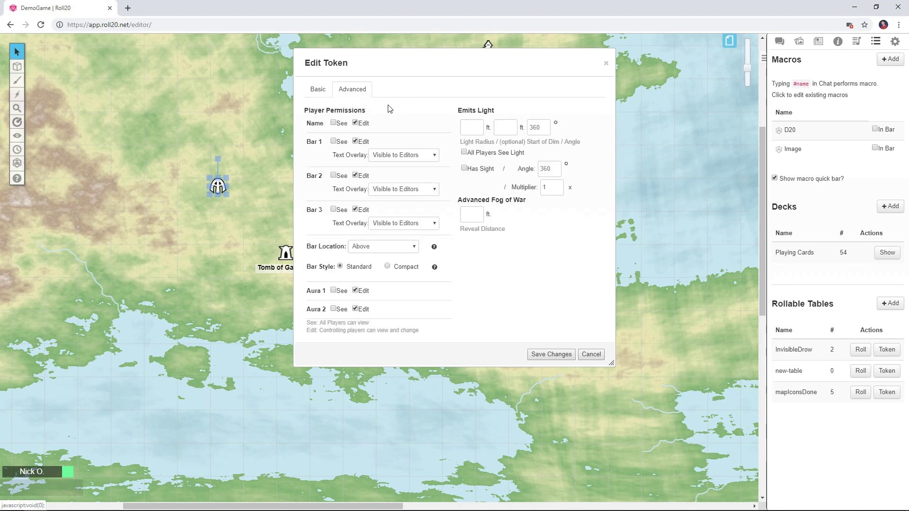
left_click(355, 122)
left_click(333, 123)
left_click(355, 141)
left_click(356, 176)
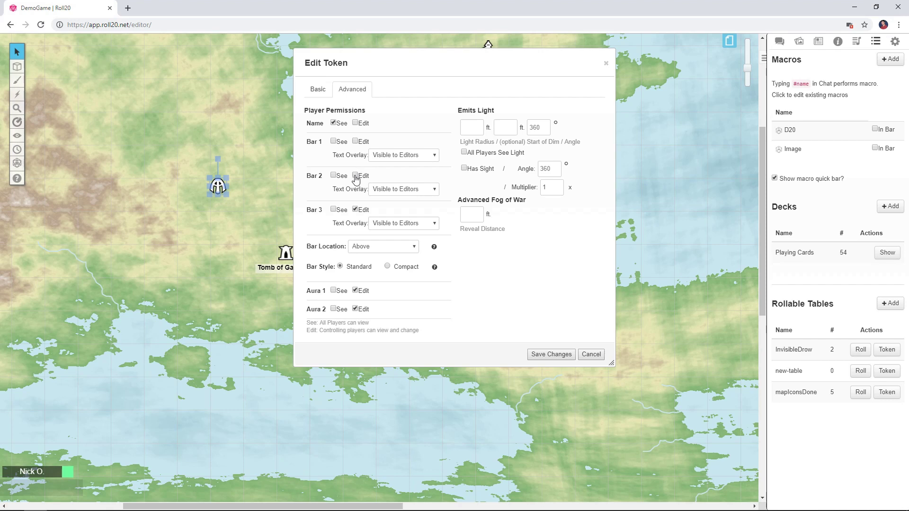
left_click(355, 209)
left_click(356, 290)
left_click(355, 309)
Step: Enter a short description of the location, starting with "A former", as the token's Bar 1 current value
left_click(323, 94)
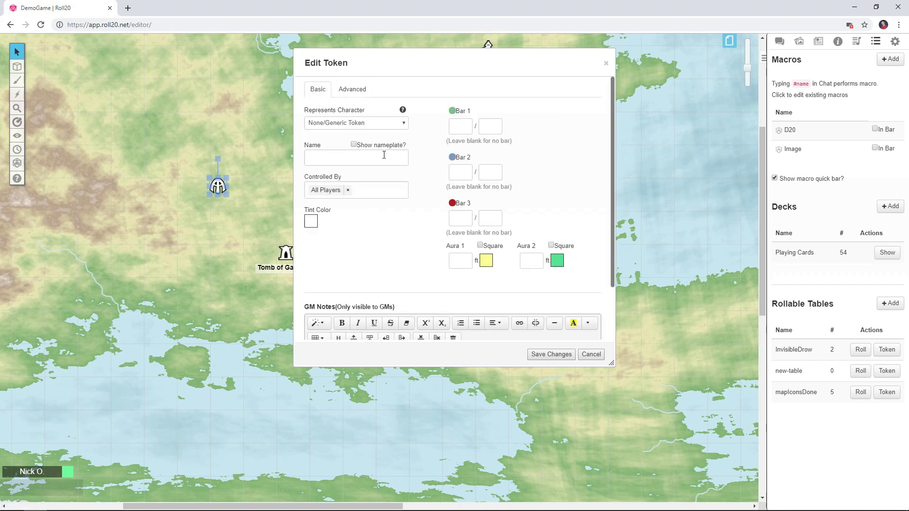
left_click(467, 128)
type("goblins. Former l")
key("Left")
key("Left")
Step: Copy the link address of the Ruins of Arbaglut entry in the Master Handout Done handout
left_click(490, 127)
left_click(483, 61)
left_click_drag(482, 100, 475, 168)
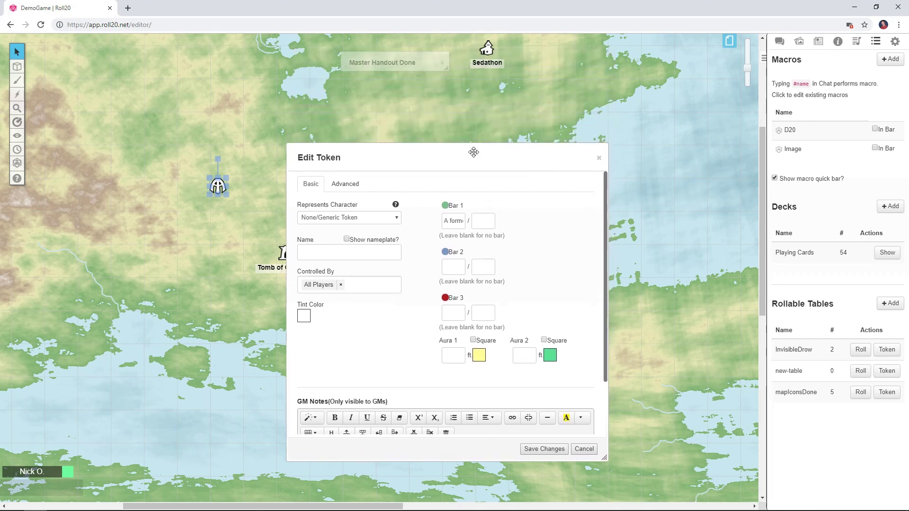
double_click(401, 63)
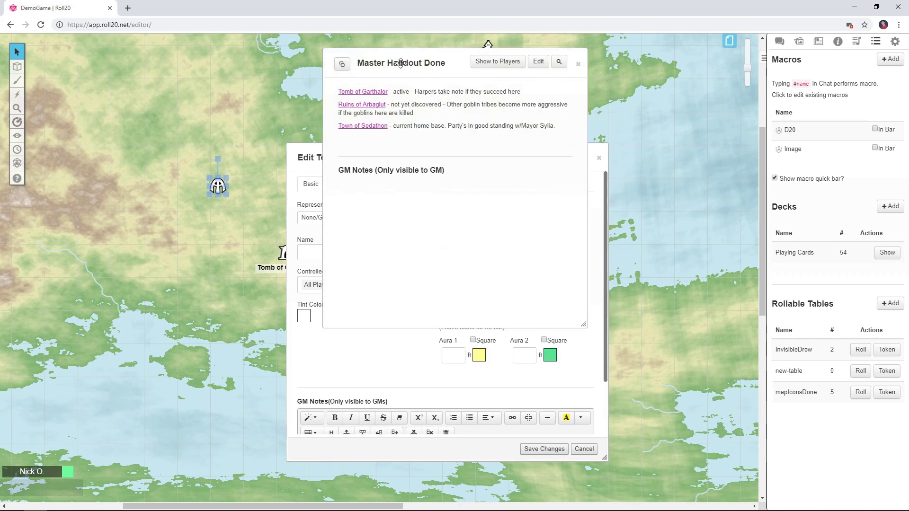
right_click(363, 107)
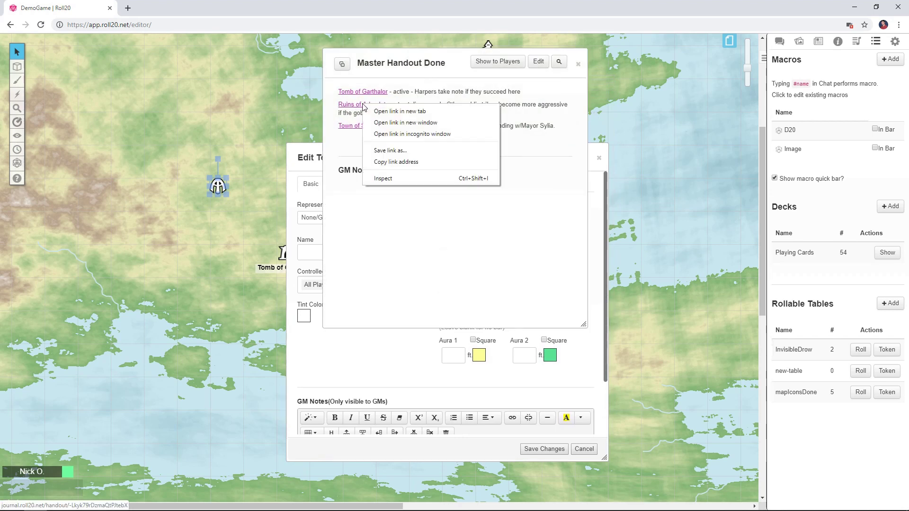
left_click(419, 162)
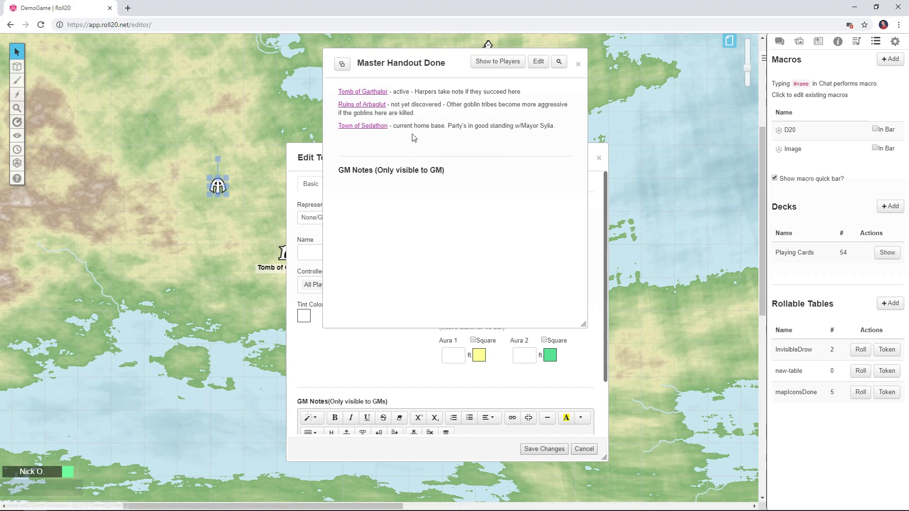
Step: Collapse the master handout and paste the copied handout link as the token's Bar 1 maximum value
double_click(401, 62)
left_click(484, 221)
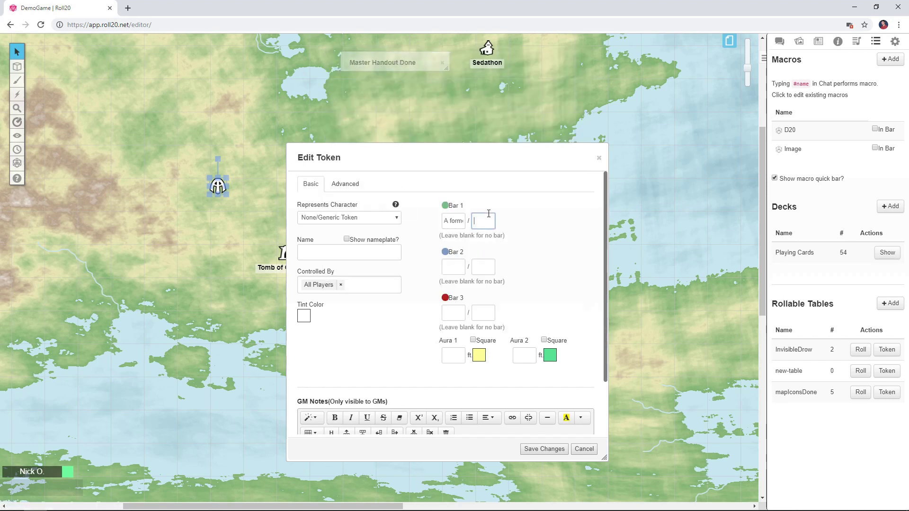
right_click(484, 223)
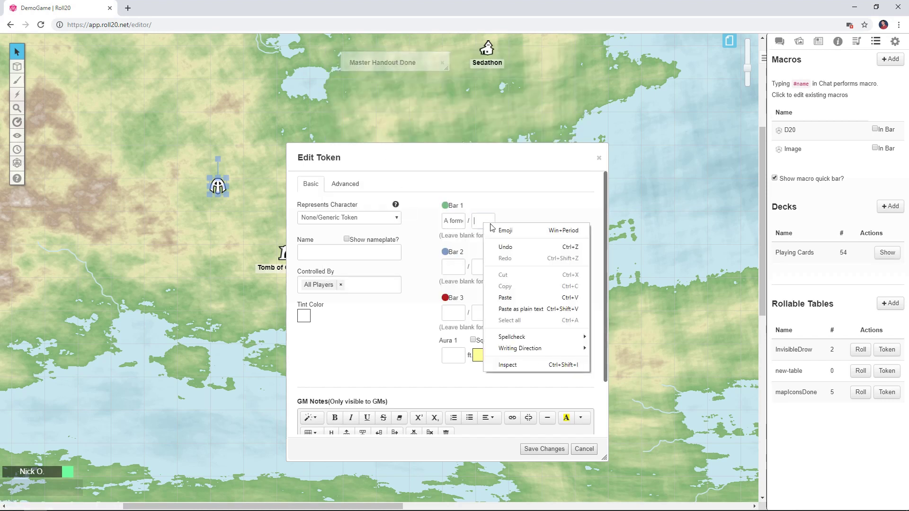
left_click(525, 296)
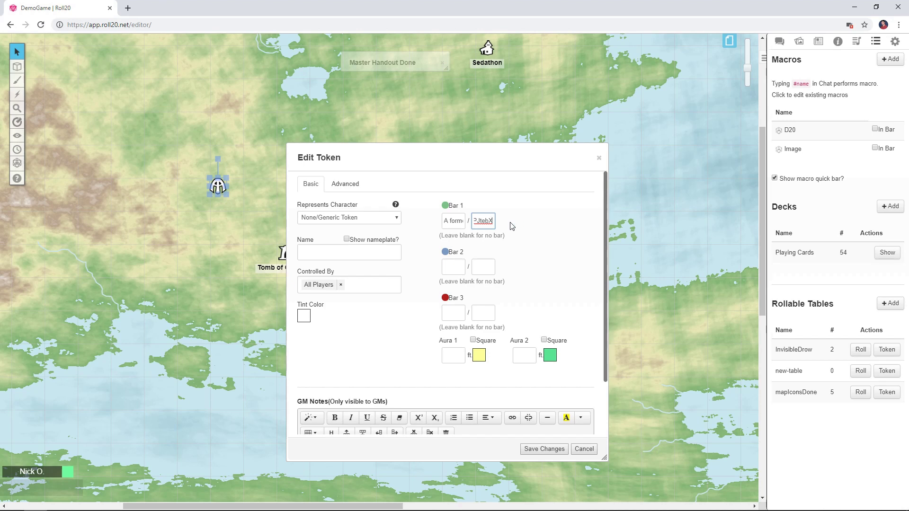
Step: Name the token "Ruins of Arbaglut", show its nameplate and save the token settings
left_click(355, 250)
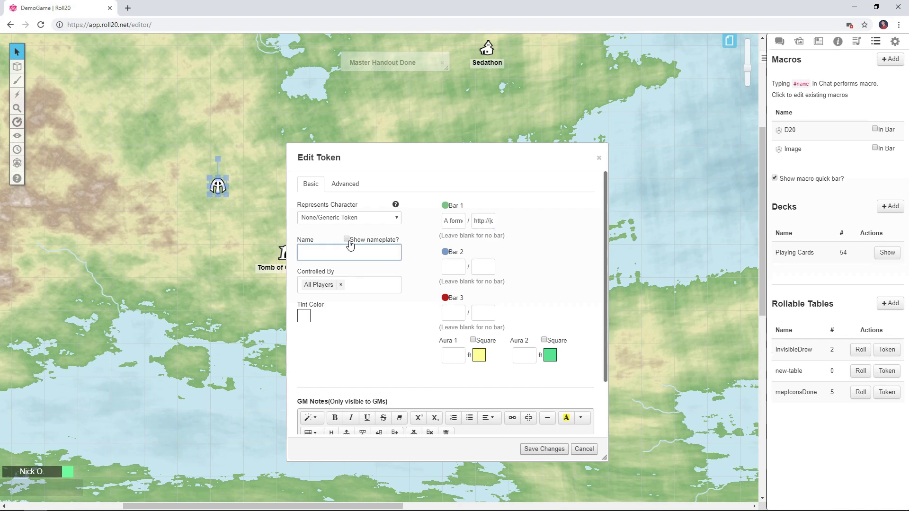
left_click(346, 239)
left_click(351, 253)
type("Ruins of Arbaglut")
left_click(549, 447)
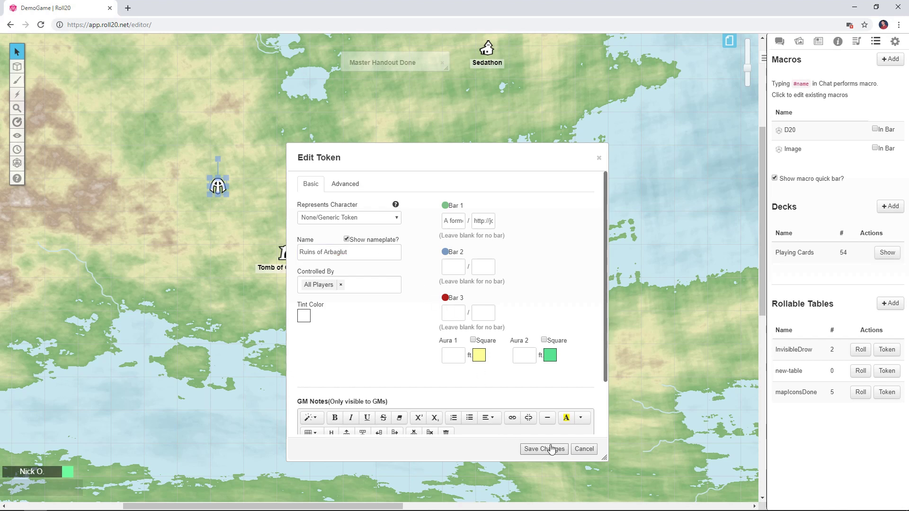
left_click(550, 448)
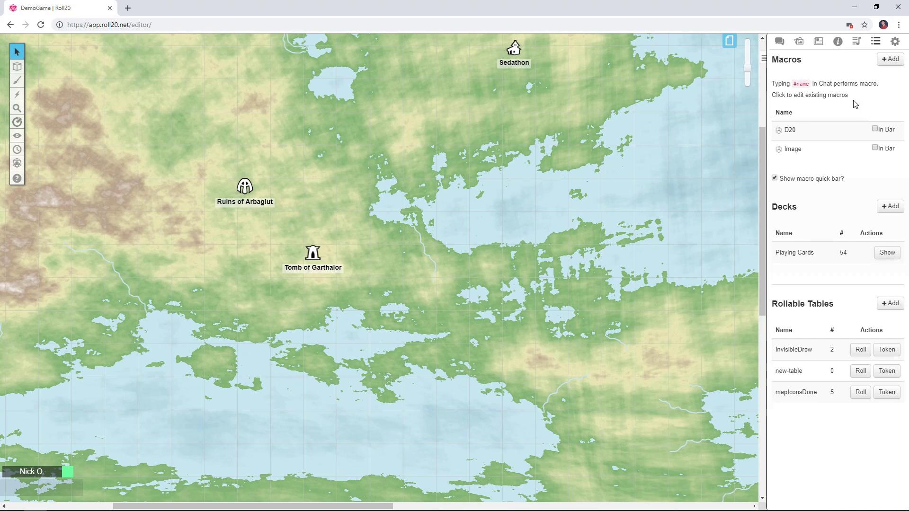
Step: Create a macro named GatherIntel with the actions &{template:default} {{name=@{selected|token_name}}} {{@{selected|bar1} [Click Here To Learn More](@{selected|bar1|max})}}
left_click(889, 59)
type("Ga")
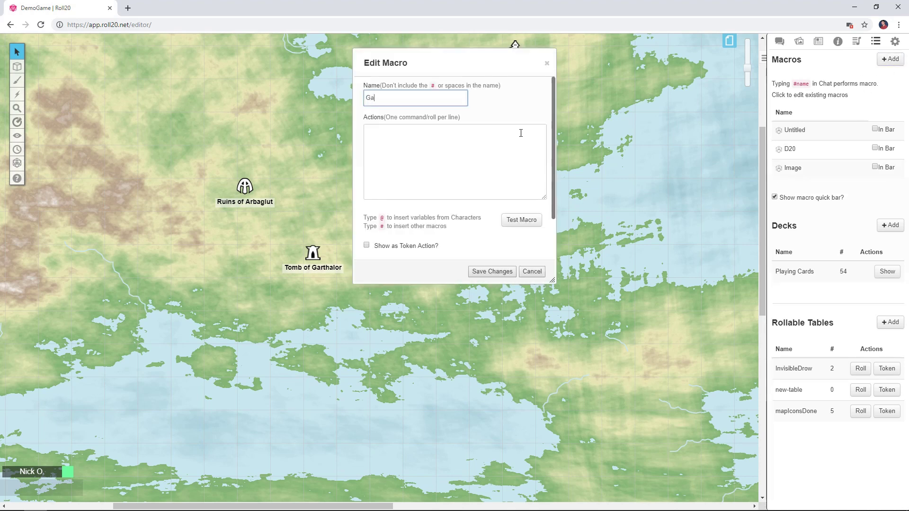
type("therIntel")
left_click(520, 133)
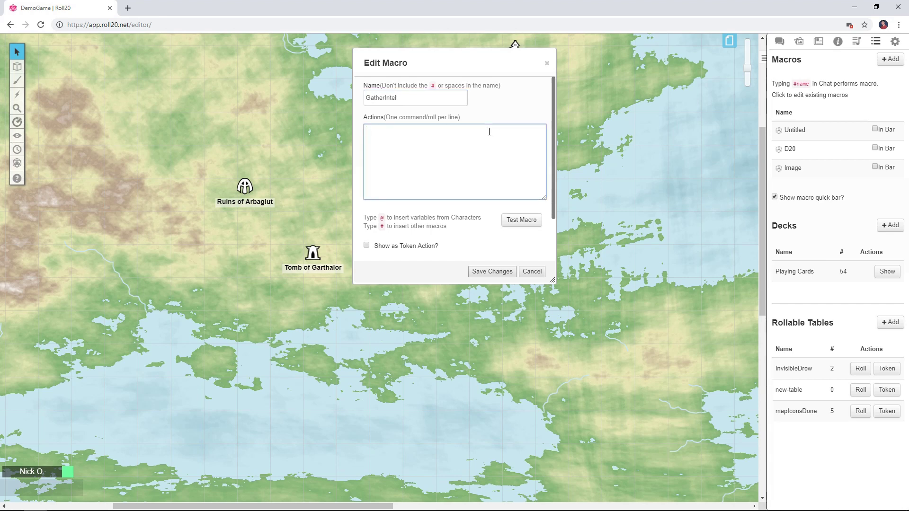
key("ctrl+v")
Step: Compare the macro's template and bar1 references with the Tomb of Garthalor message in the chat
left_click_drag(457, 65, 371, 101)
left_click(780, 43)
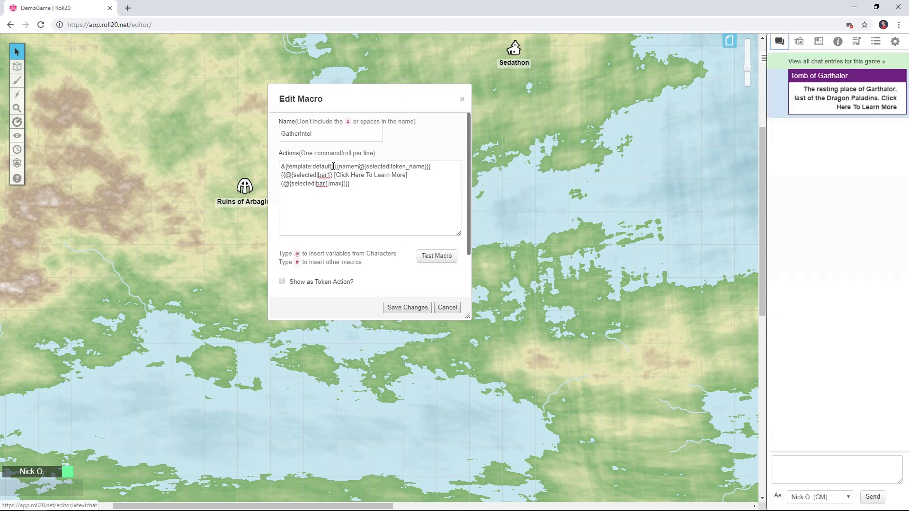
left_click_drag(333, 166, 279, 167)
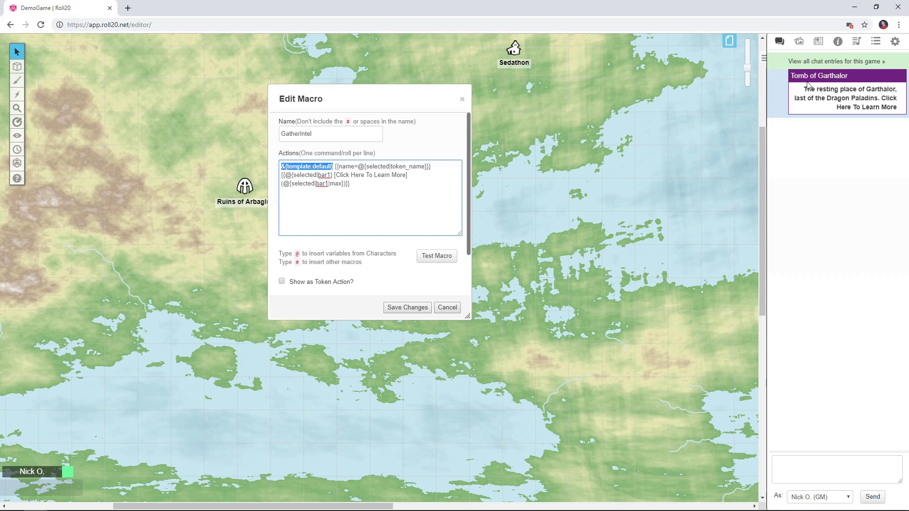
left_click_drag(803, 89, 878, 98)
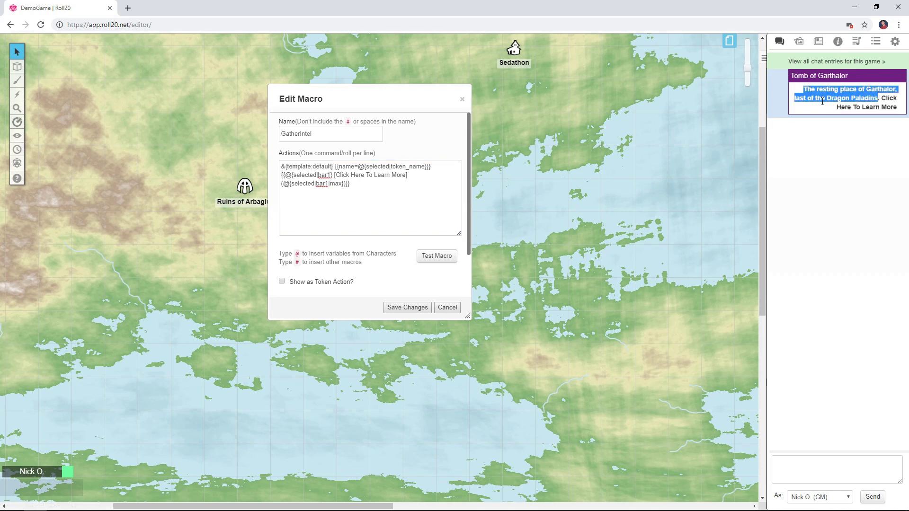
left_click_drag(332, 175, 283, 175)
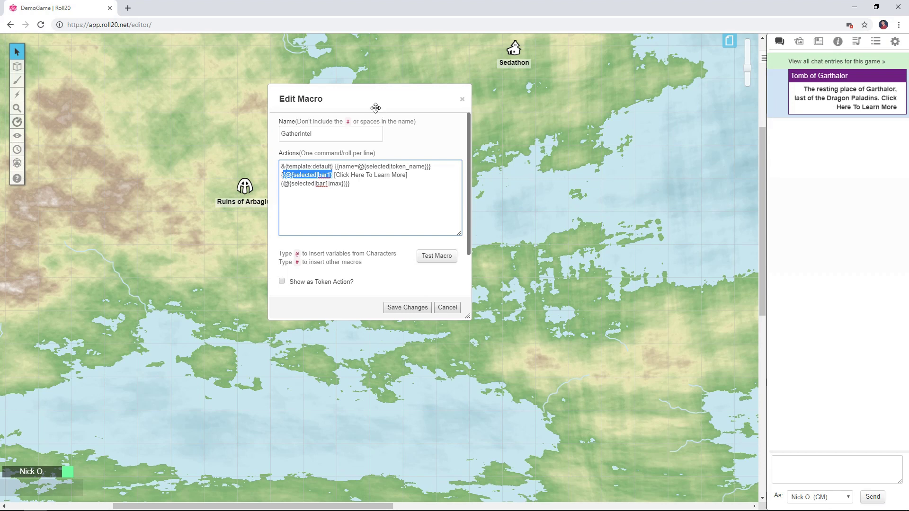
Step: Test the macro on the Ruins of Arbaglut token, open the handout through its chat link and close it again
left_click_drag(371, 97, 433, 93)
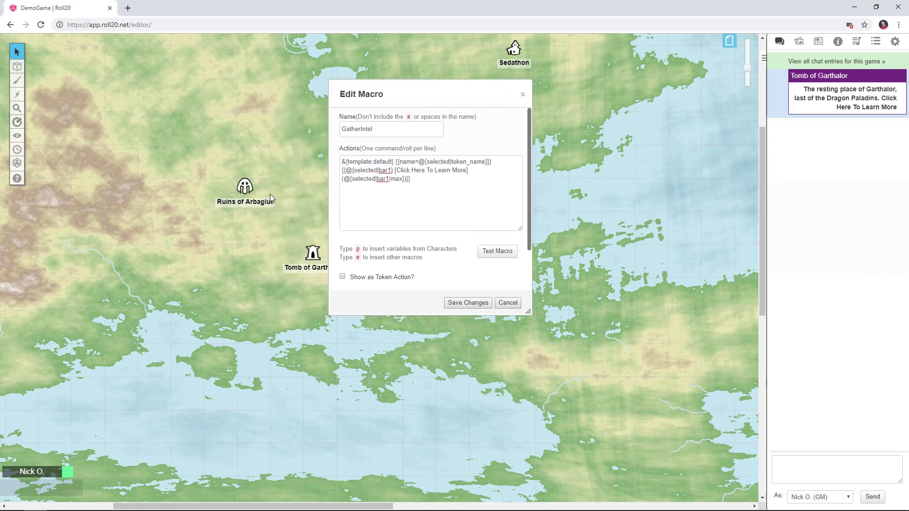
left_click(248, 185)
left_click(511, 256)
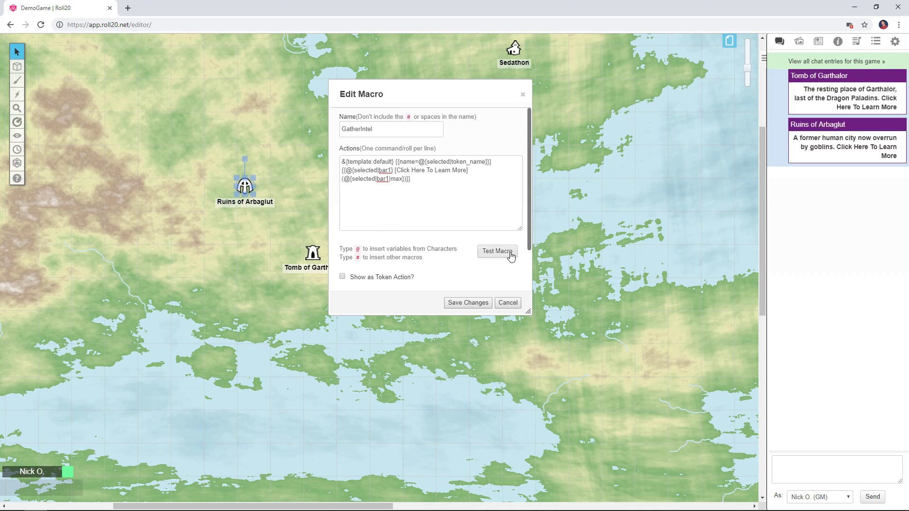
left_click(874, 151)
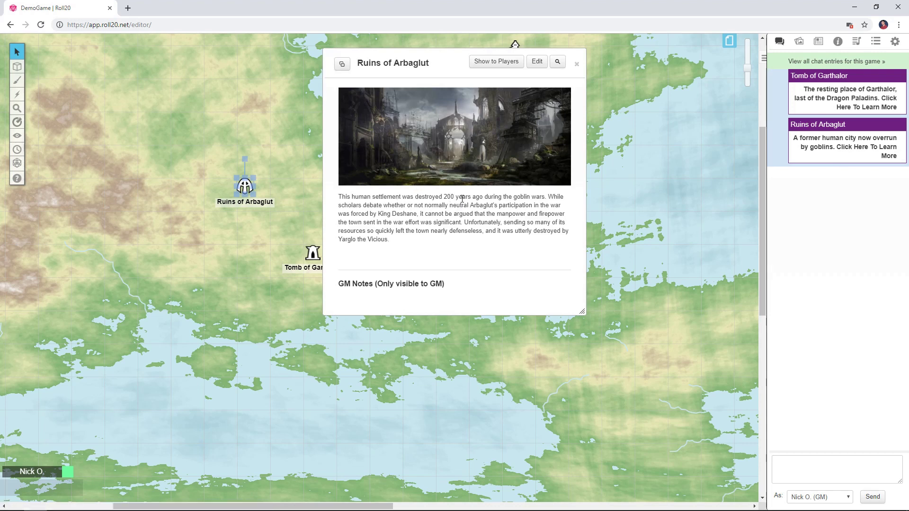
left_click(576, 64)
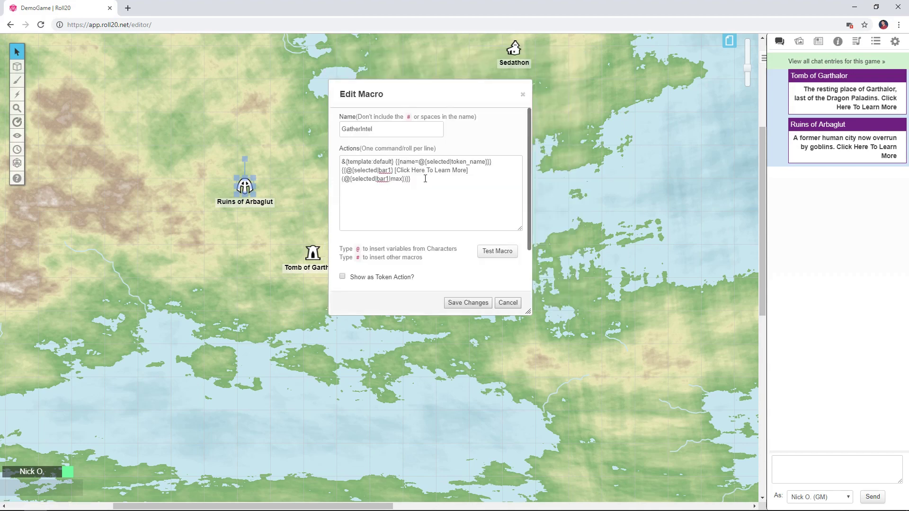
Step: Show the GatherIntel macro as a token action, make it visible to All Players and save it
scroll(413, 178, "down", 1)
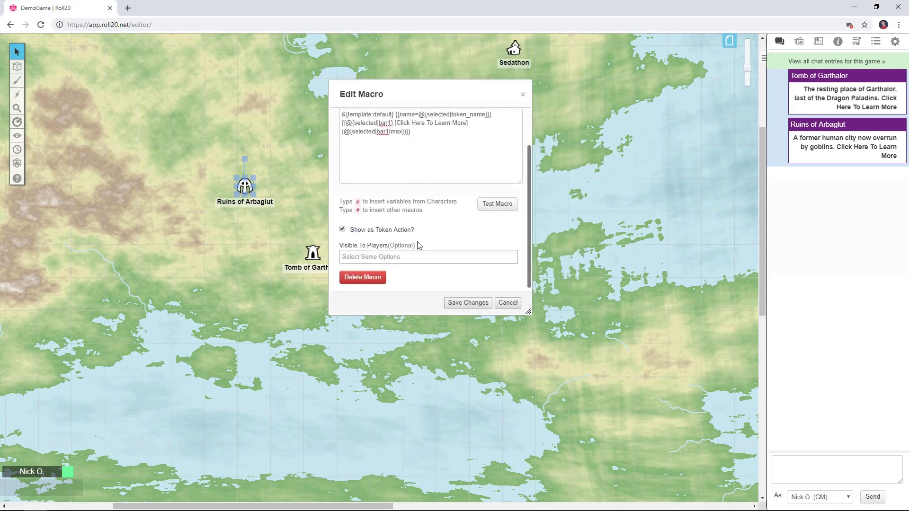
left_click(419, 256)
left_click(391, 275)
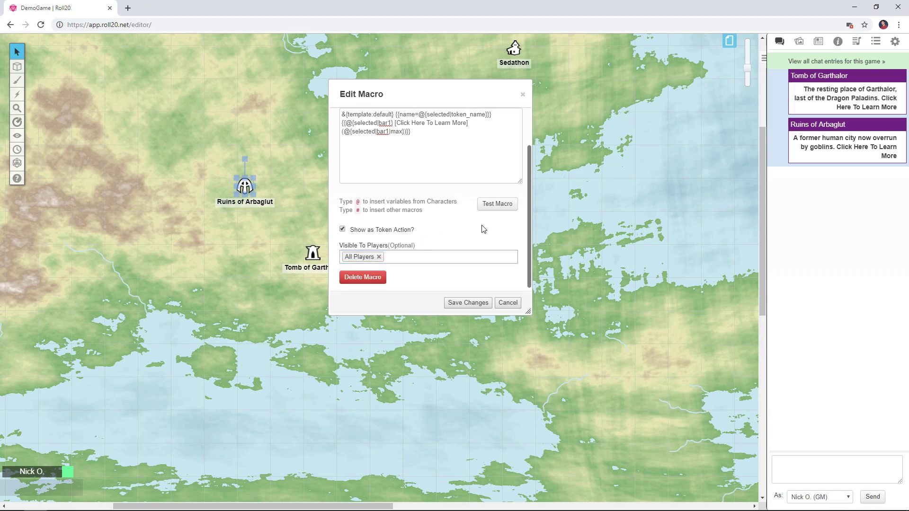
left_click(468, 303)
Step: Select the Ruins of Arbaglut token on the map to bring up its GatherIntel token action
left_click(430, 242)
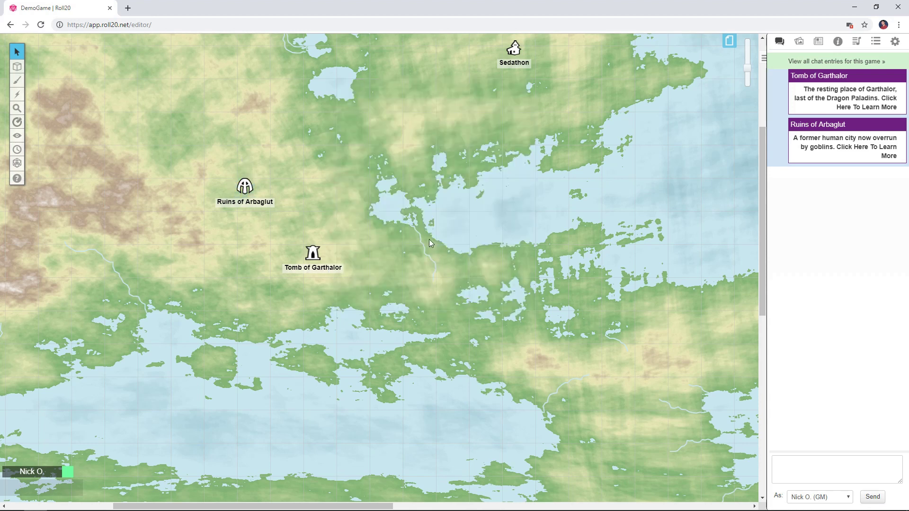
left_click(242, 183)
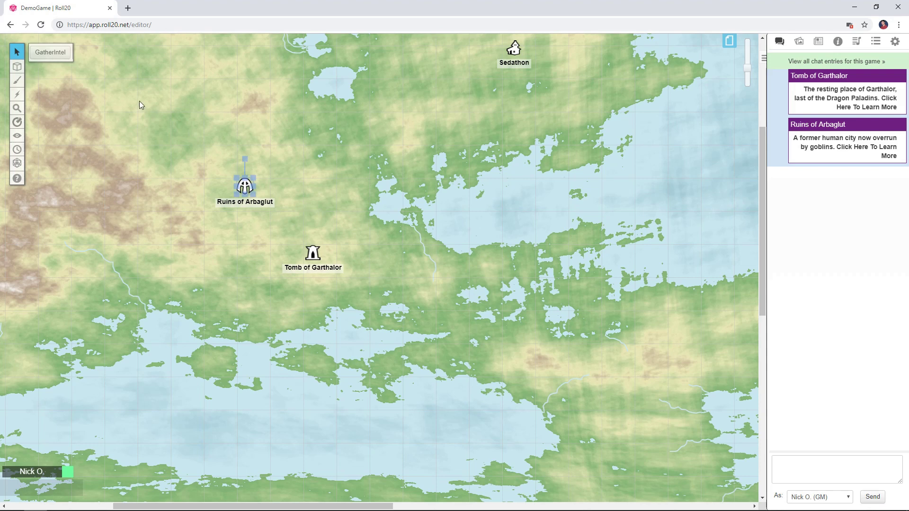